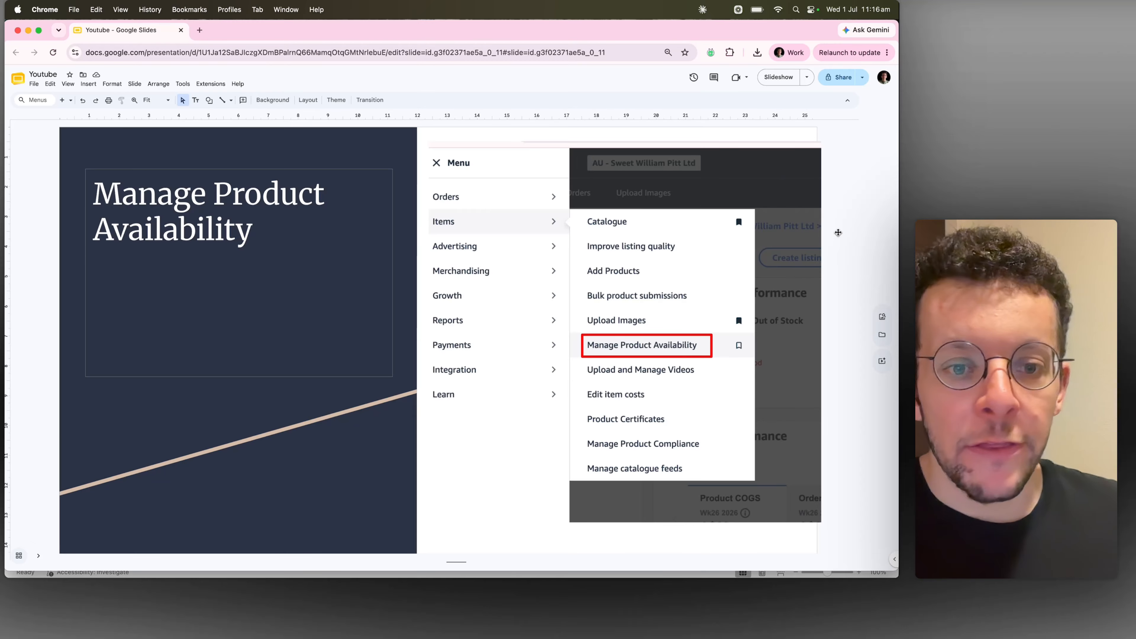
Go through the slides on searching ASINs, downloading the availability spreadsheet and the pre-filled template layout
{"action": "key", "text": "Down"}
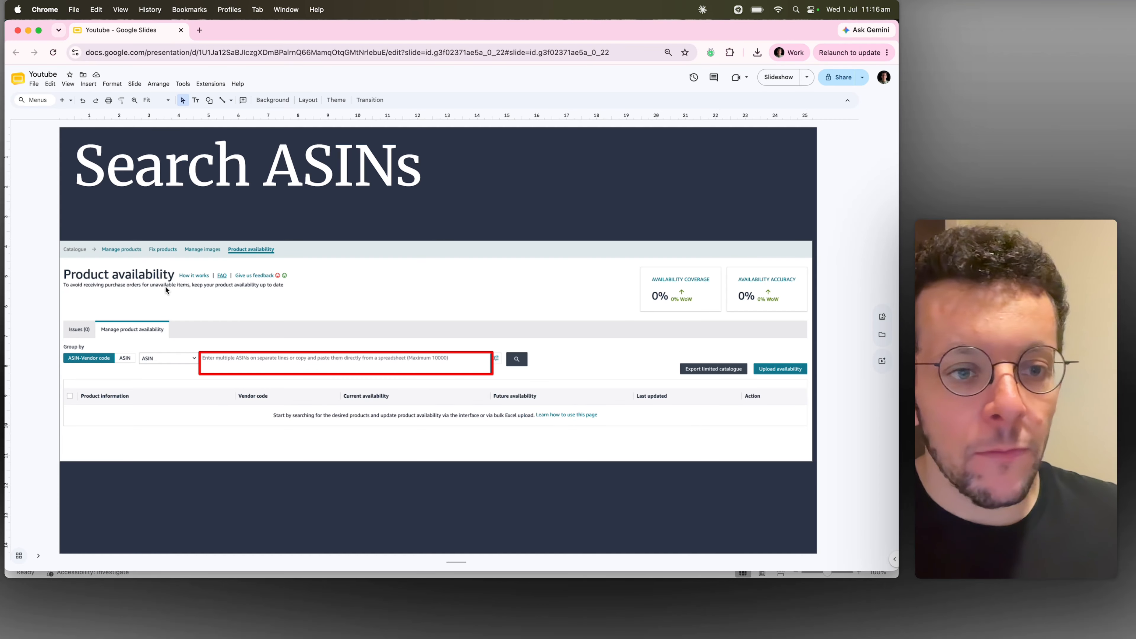
{"action": "key", "text": "super+Tab"}
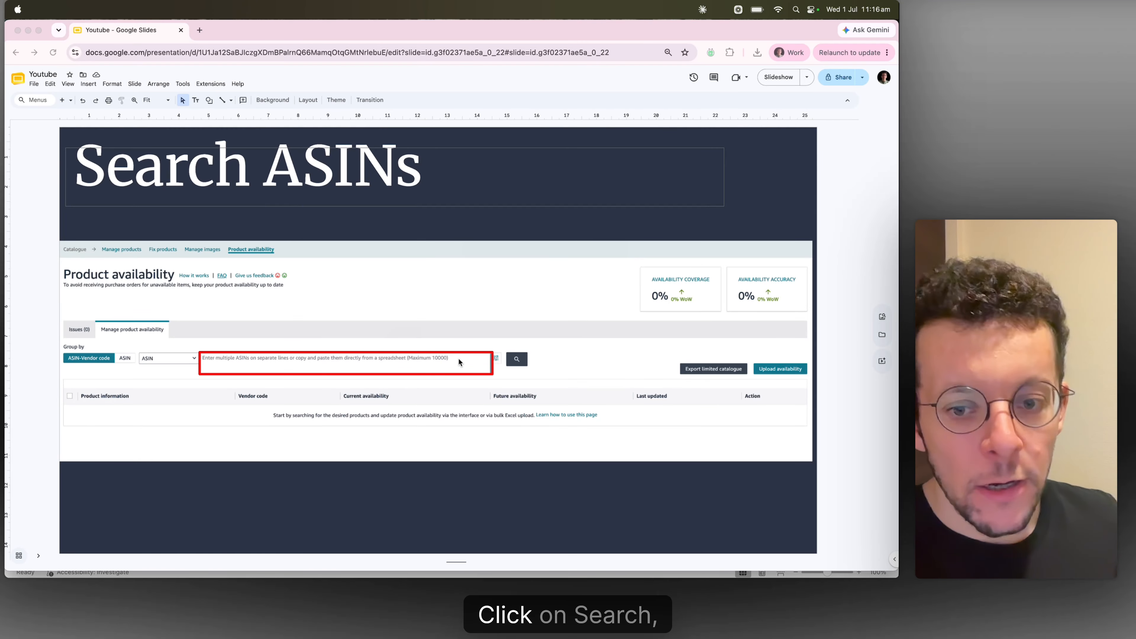
{"action": "left_click", "coordinate": [426, 292]}
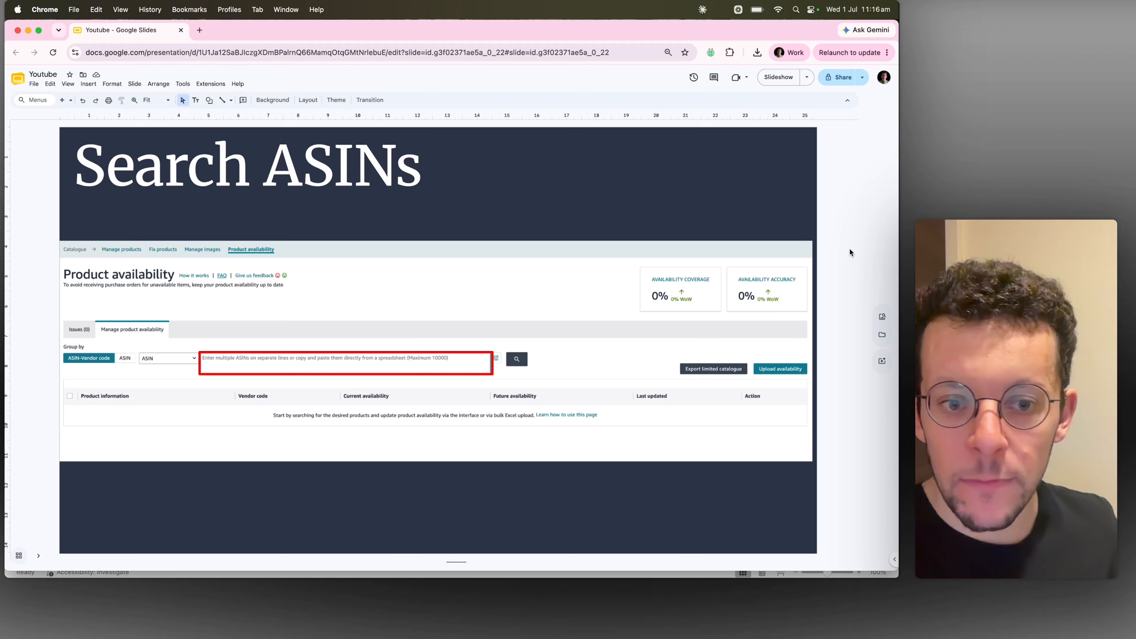
{"action": "key", "text": "Down"}
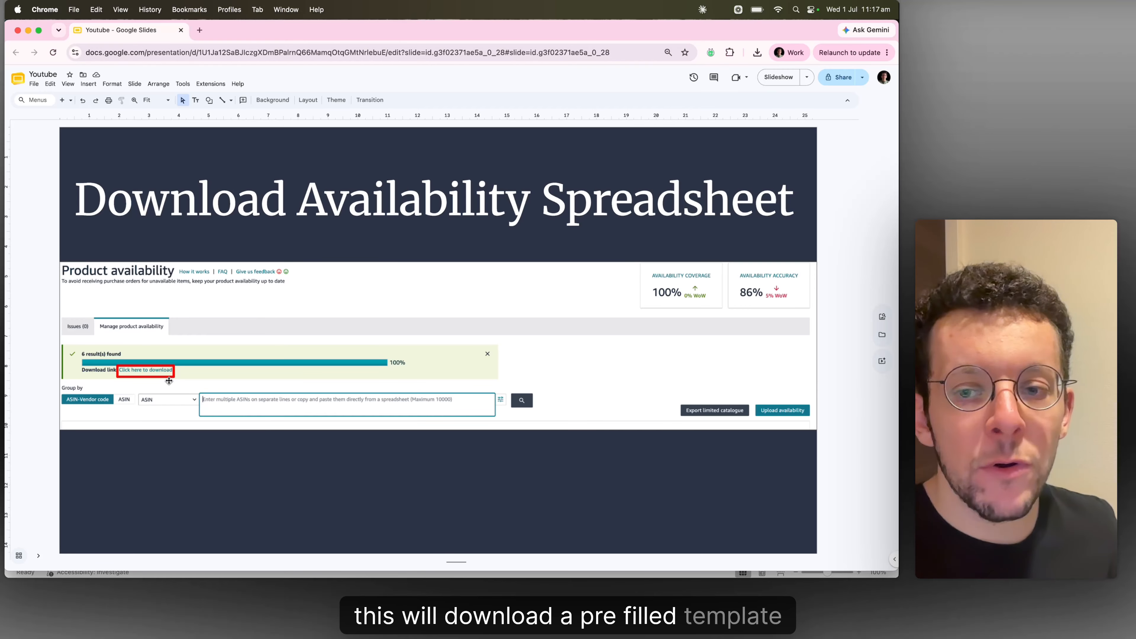
{"action": "key", "text": "Down"}
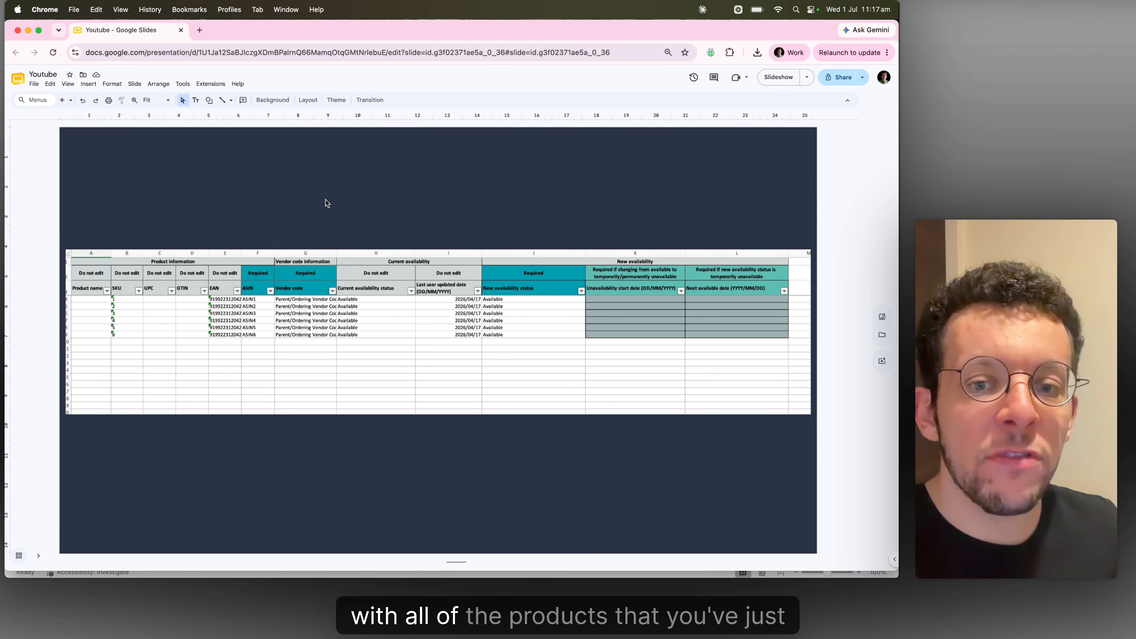
{"action": "key", "text": "Up"}
{"action": "key", "text": "Down"}
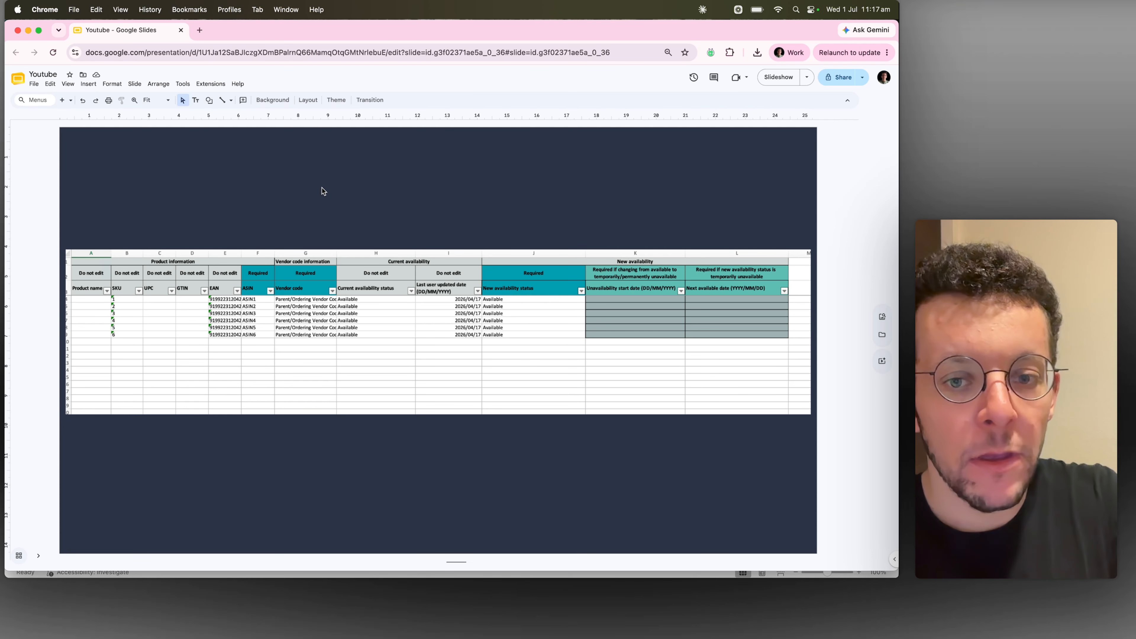
Switch to Excel and bring up the availability template workbook on the Template for upload sheet
{"action": "key", "text": "super+Tab"}
{"action": "key", "text": "super+Tab"}
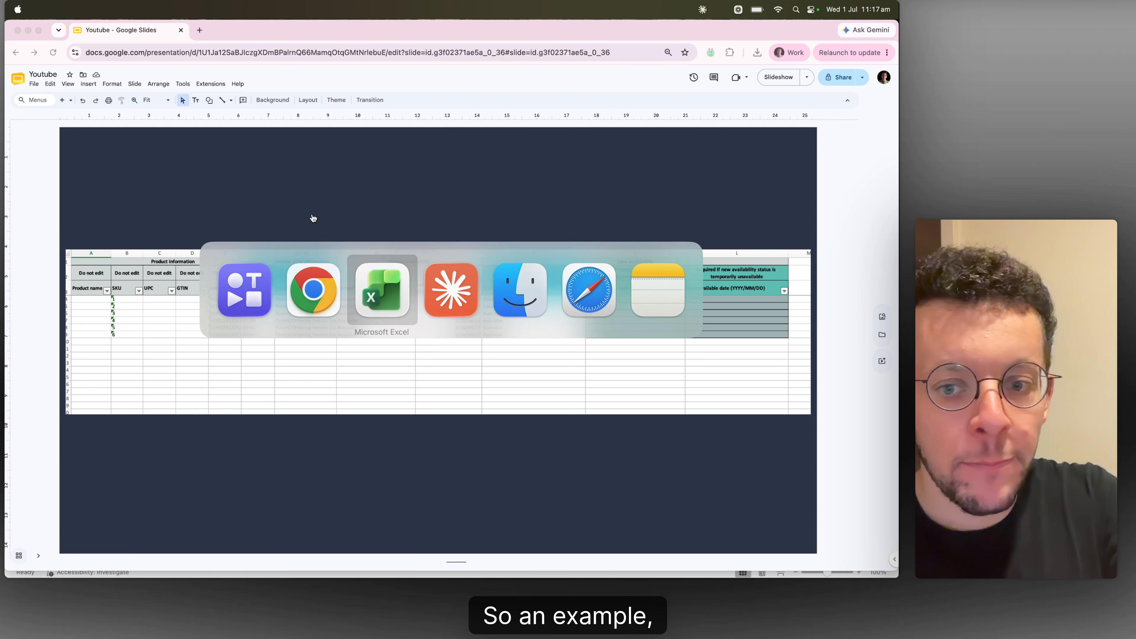
{"action": "left_click", "coordinate": [328, 296]}
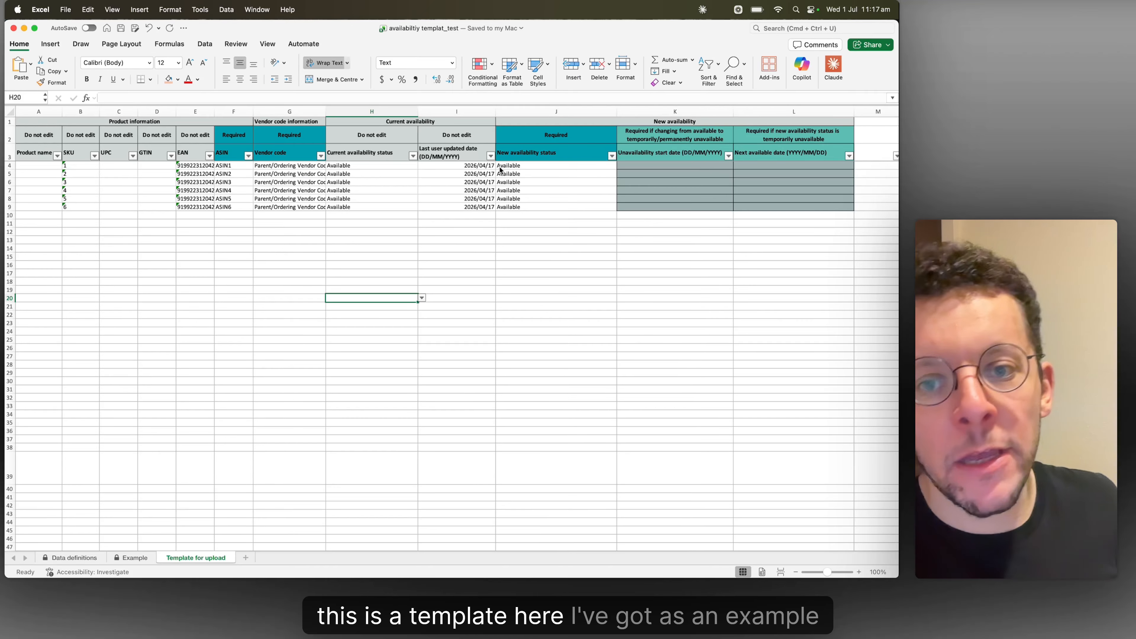
{"action": "left_click", "coordinate": [510, 86]}
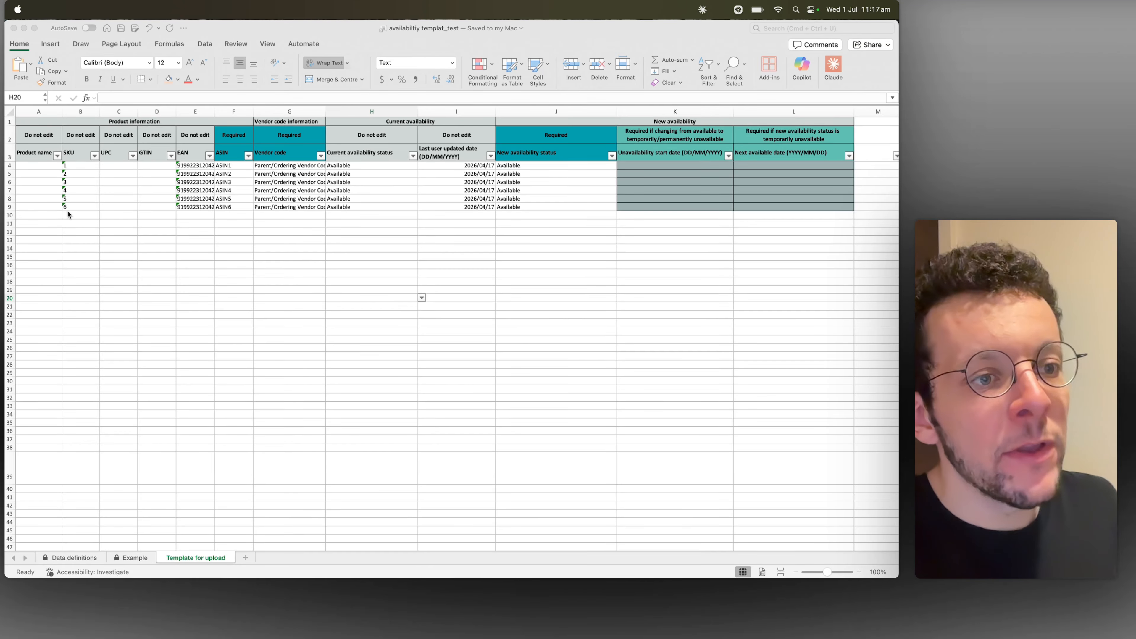
Review the template's product information columns, the required ASIN and vendor code columns, and the New availability status column
{"action": "left_click", "coordinate": [79, 164]}
{"action": "left_click", "coordinate": [78, 164]}
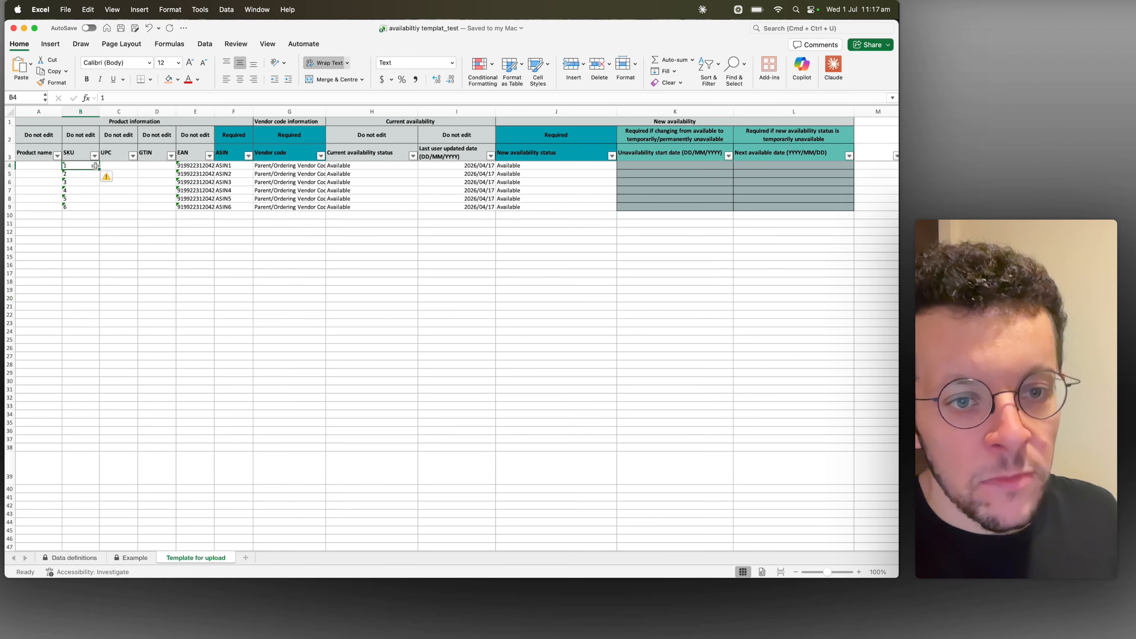
{"action": "left_click", "coordinate": [157, 179]}
{"action": "key", "text": "Right"}
{"action": "key", "text": "Right"}
{"action": "key", "text": "Right"}
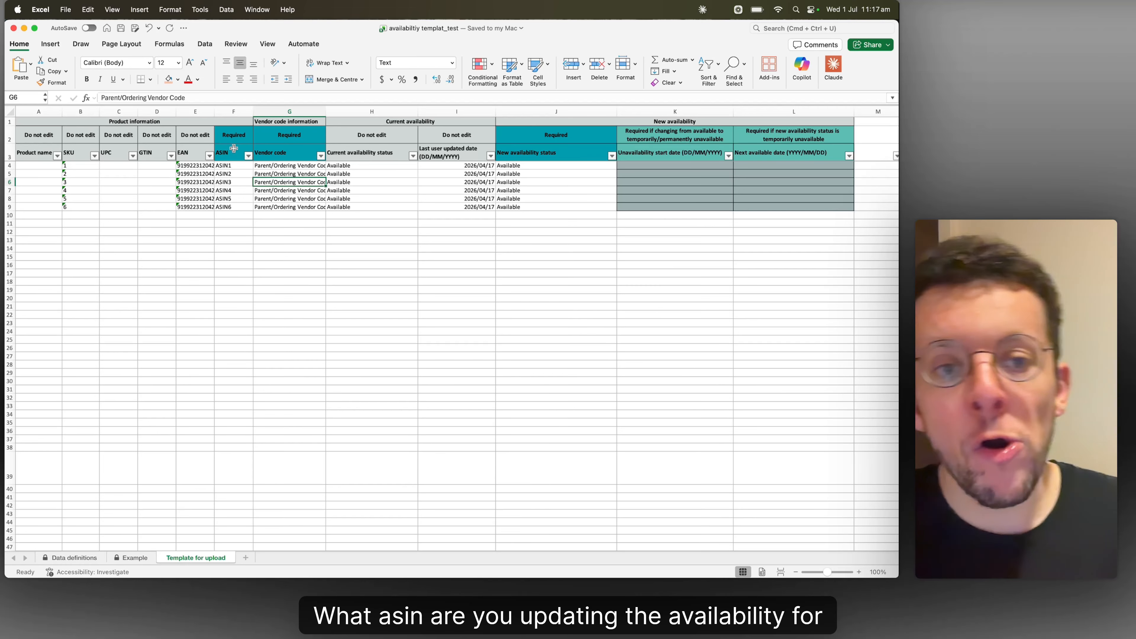
{"action": "left_click", "coordinate": [269, 156]}
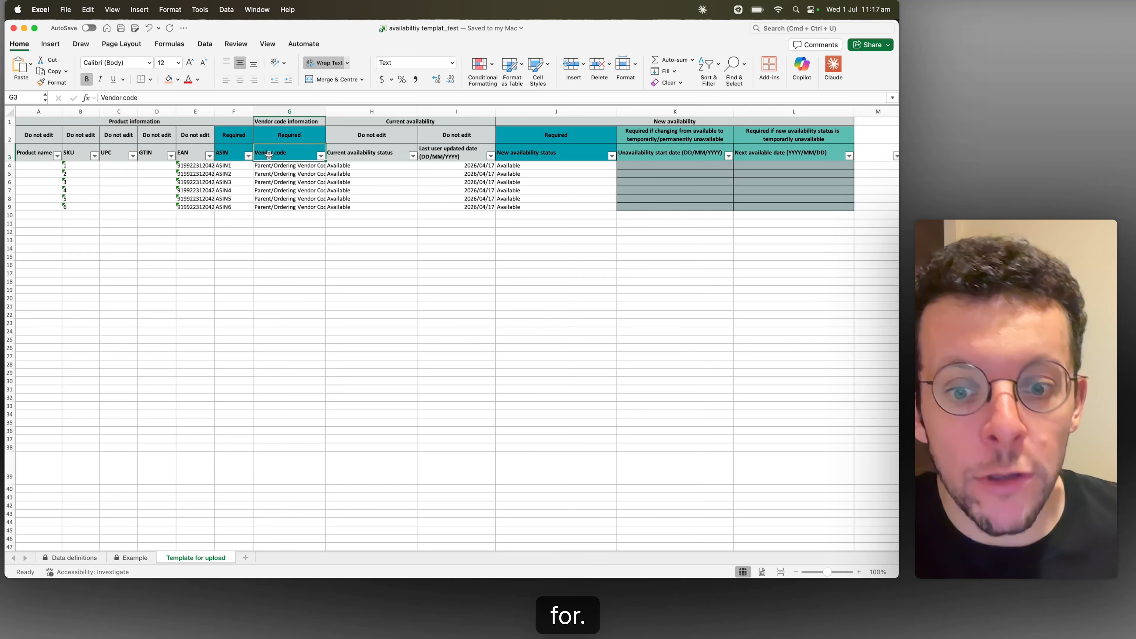
{"action": "key", "text": "Right"}
{"action": "key", "text": "Right"}
{"action": "key", "text": "Right"}
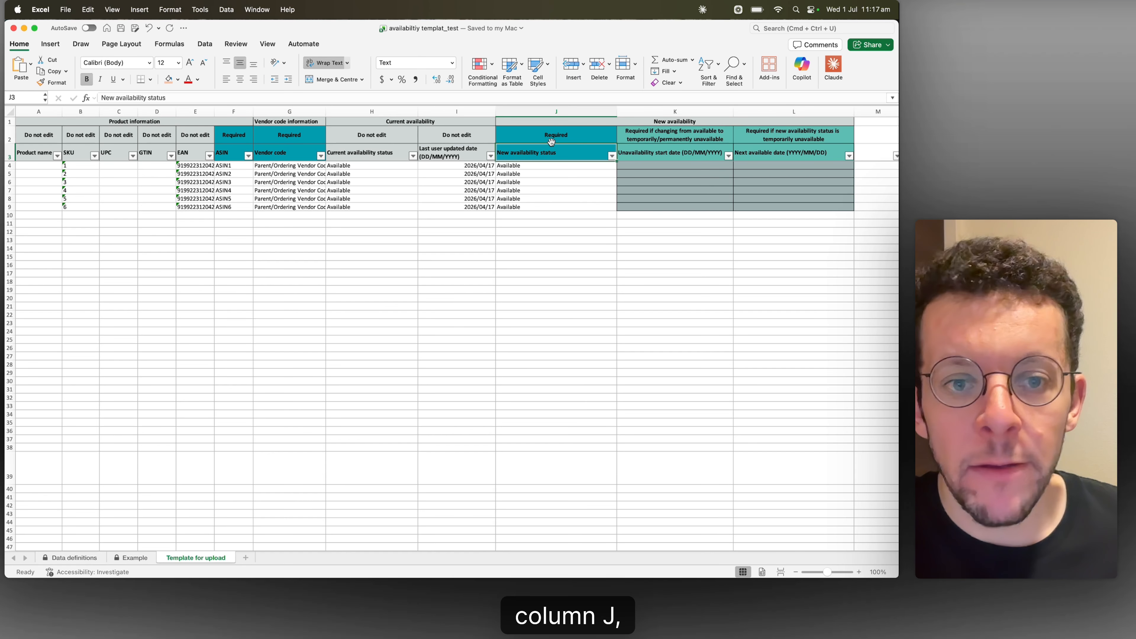
{"action": "left_click", "coordinate": [564, 128]}
{"action": "left_click", "coordinate": [553, 169]}
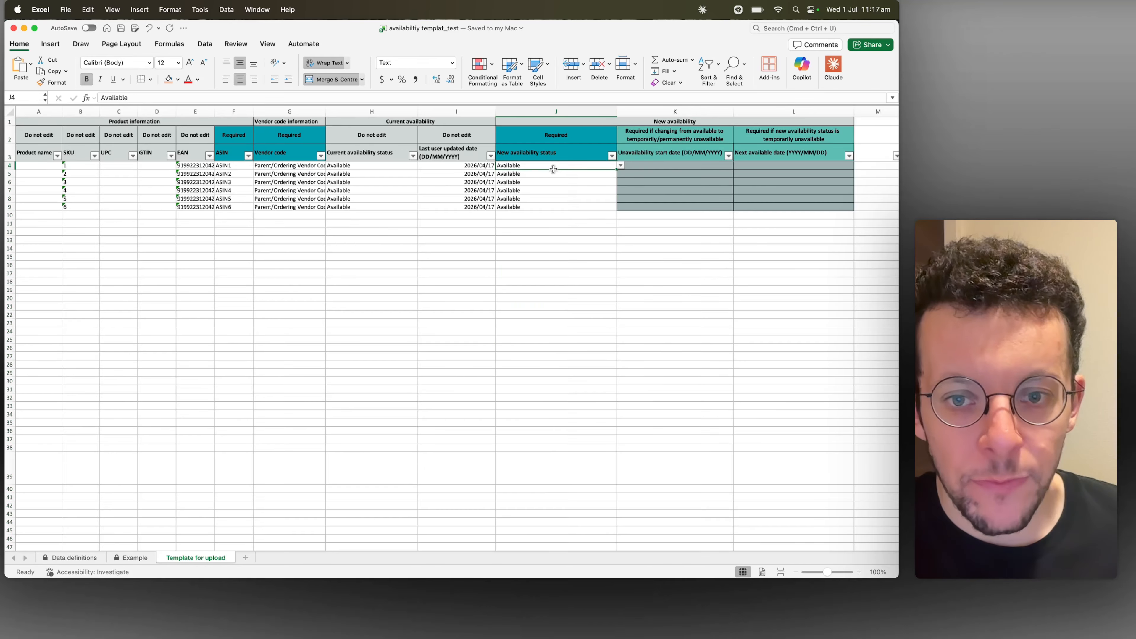
Set the new availability status of ASIN3 to Temporarily unavailable
{"action": "left_click", "coordinate": [593, 181]}
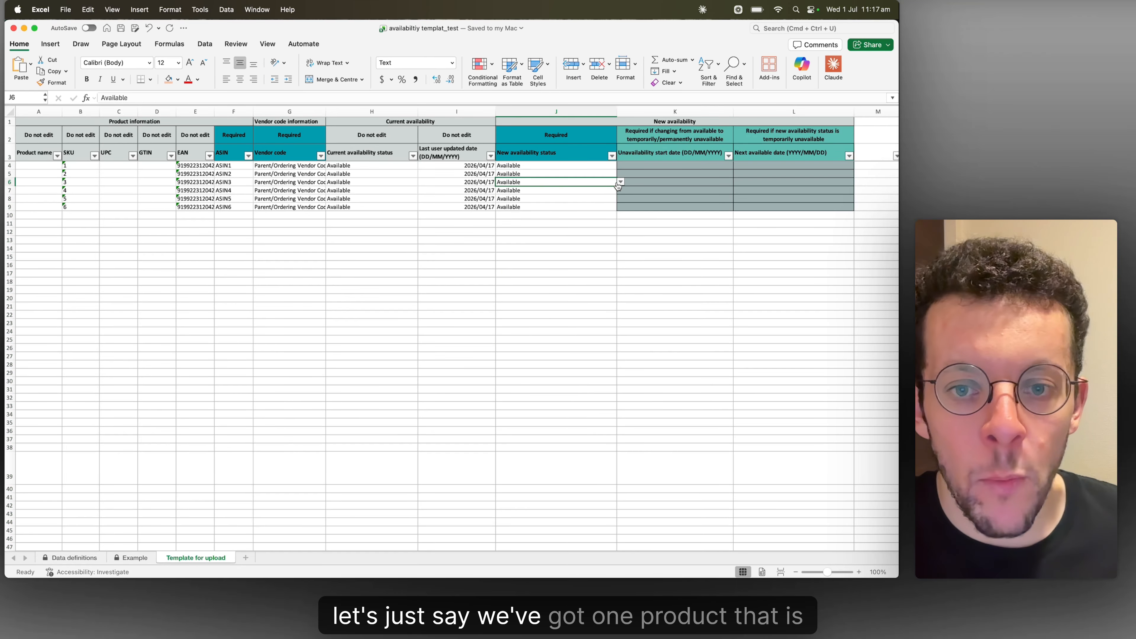
{"action": "left_click", "coordinate": [621, 181]}
{"action": "left_click", "coordinate": [532, 201]}
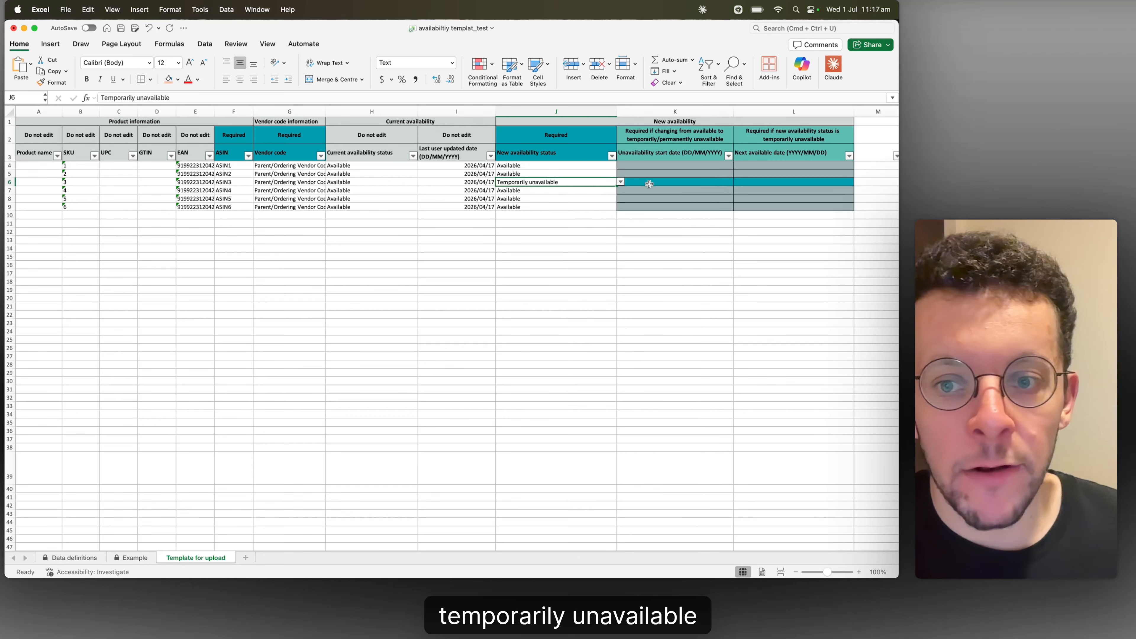
Enter 01/07/2026 as the unavailability start date for ASIN3
{"action": "left_click", "coordinate": [649, 184]}
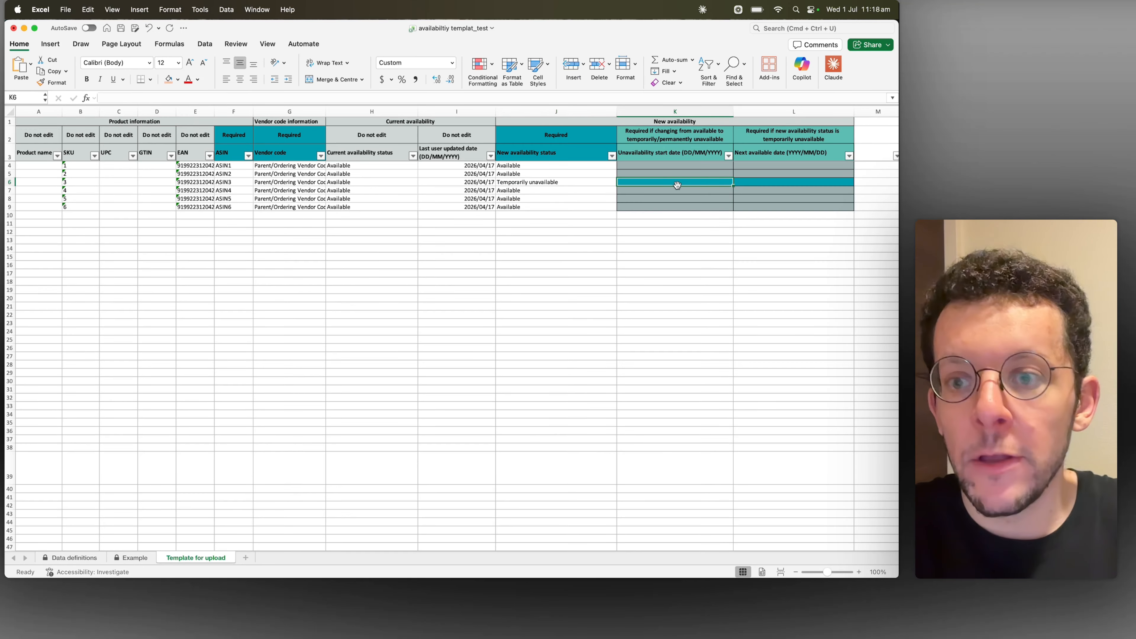
{"action": "type", "text": "01/07"}
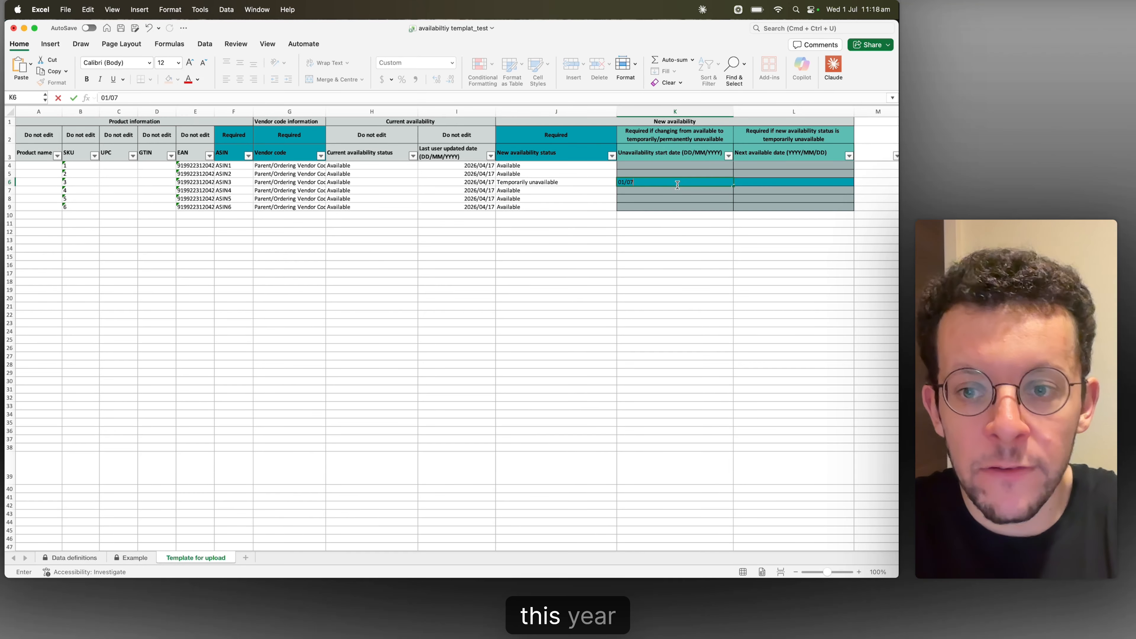
{"action": "type", "text": "/2026"}
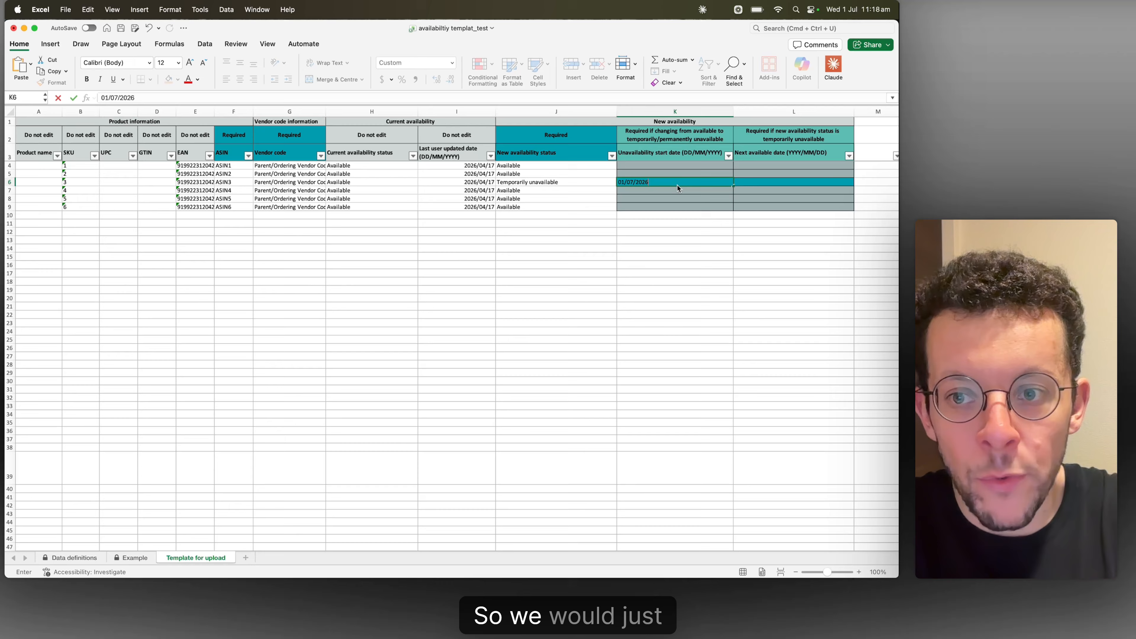
{"action": "key", "text": "Tab"}
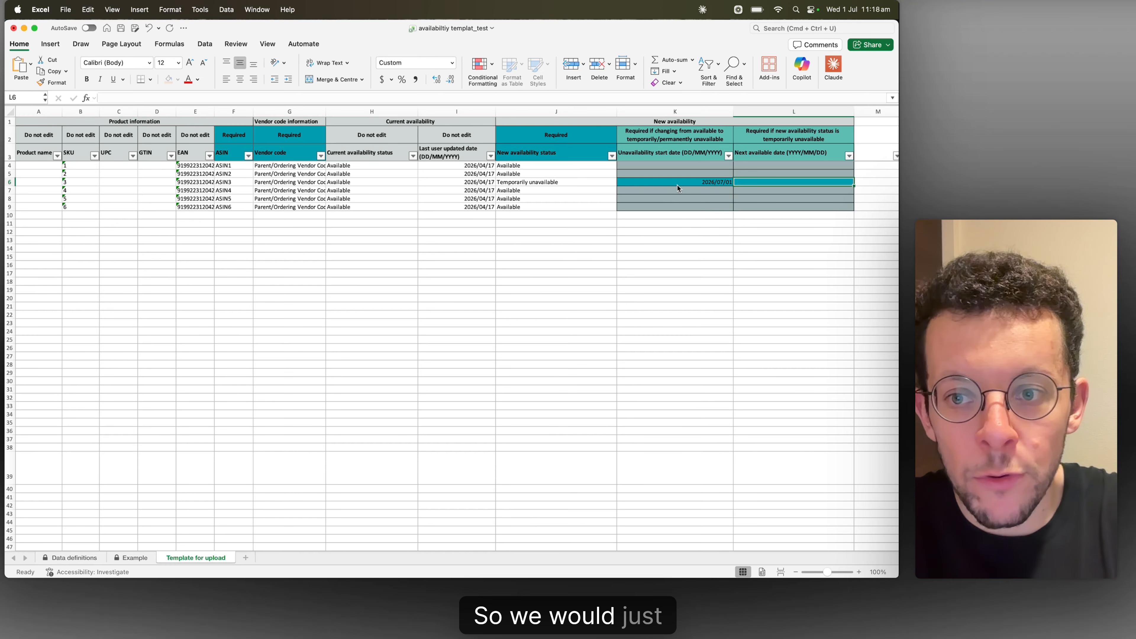
Enter 01/08/2027 as the next available date for ASIN3
{"action": "type", "text": "0108"}
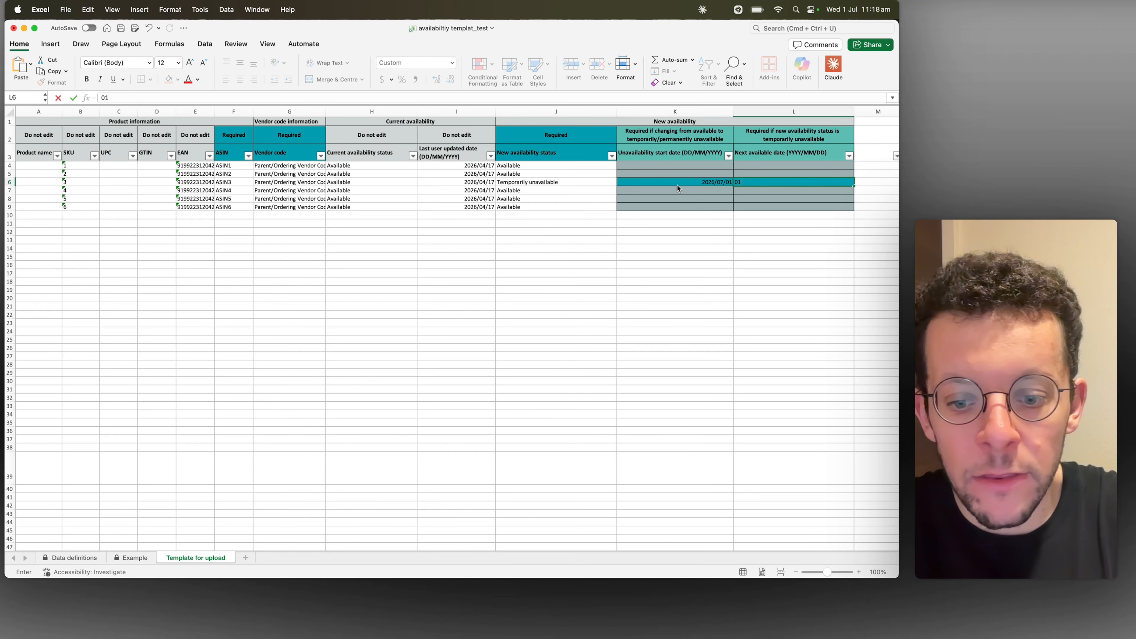
{"action": "key", "text": "BackSpace"}
{"action": "key", "text": "BackSpace"}
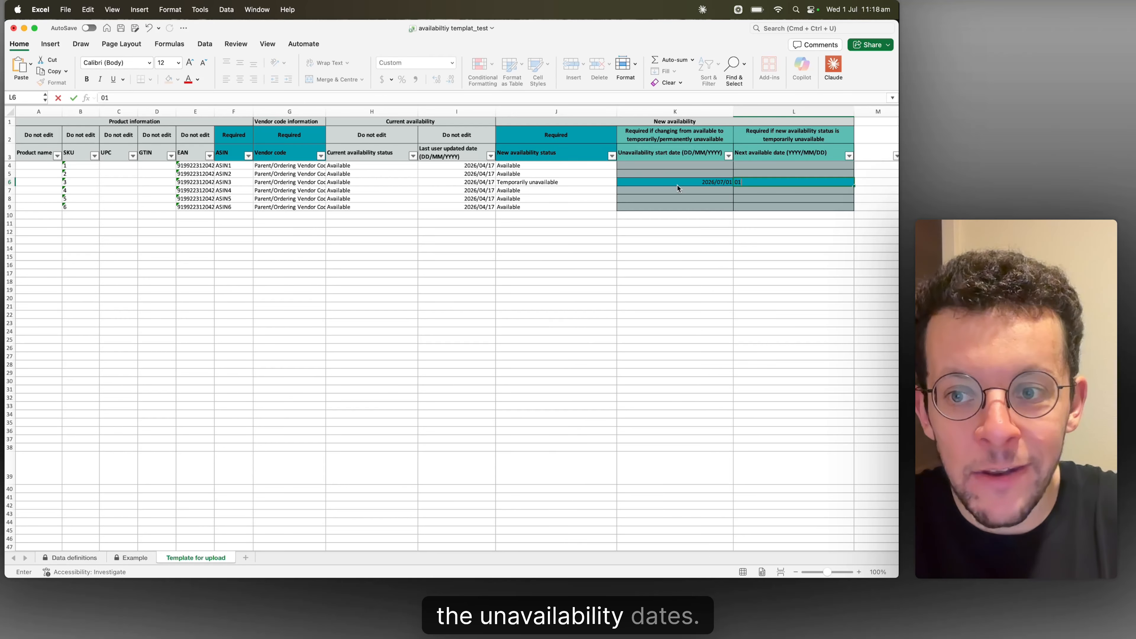
{"action": "type", "text": "/08"}
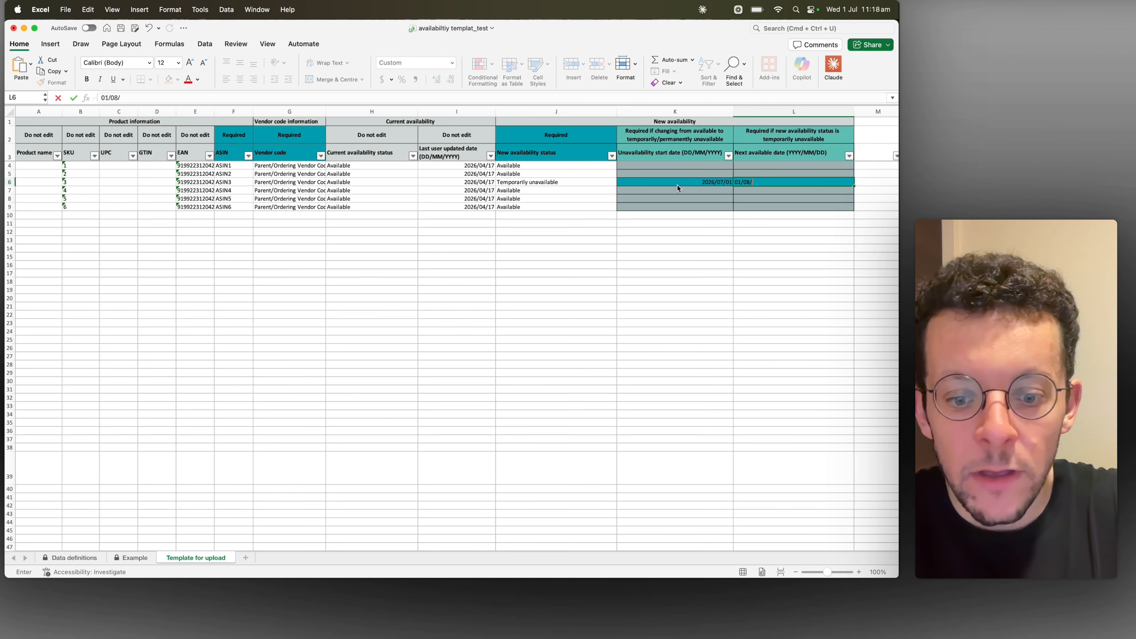
{"action": "type", "text": "/2027"}
{"action": "key", "text": "Return"}
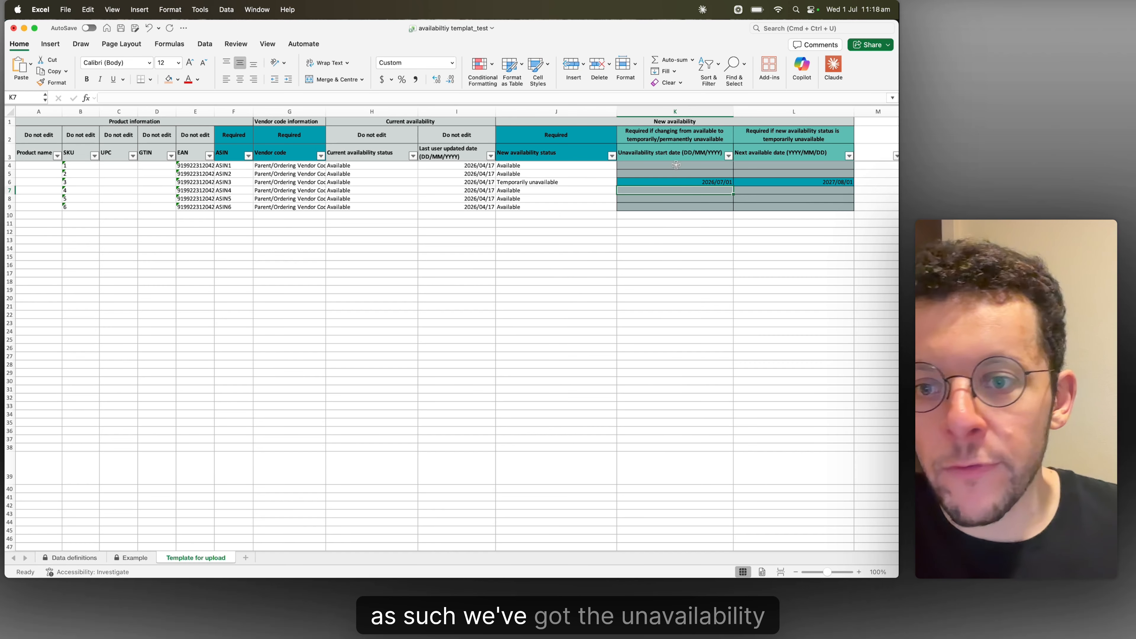
{"action": "left_click", "coordinate": [675, 160]}
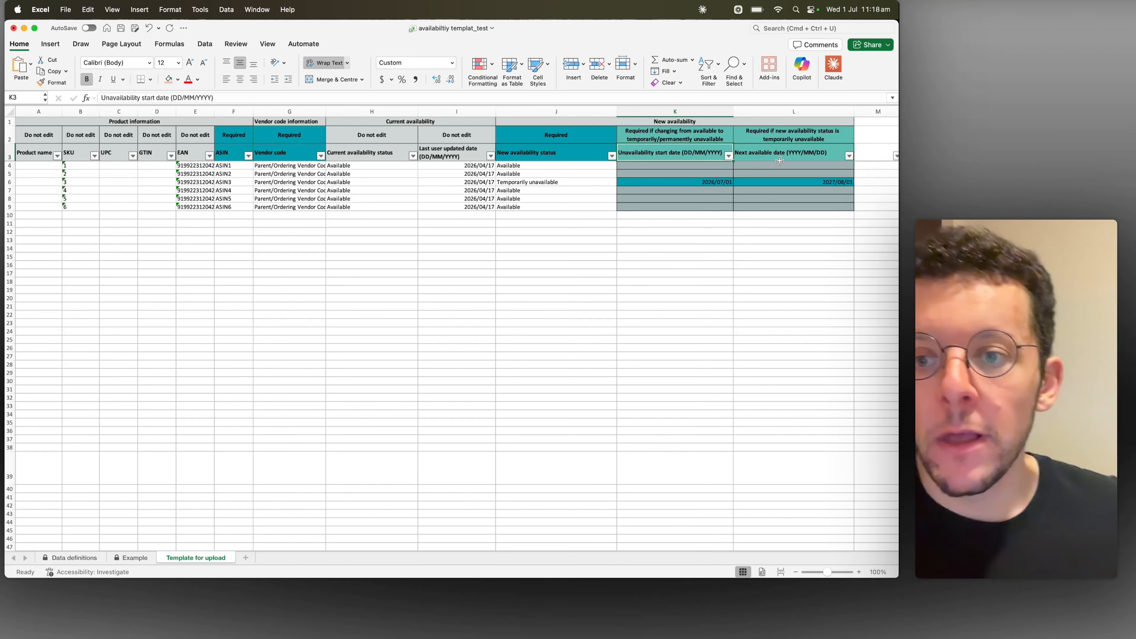
{"action": "left_click", "coordinate": [666, 176]}
{"action": "key", "text": "Tab"}
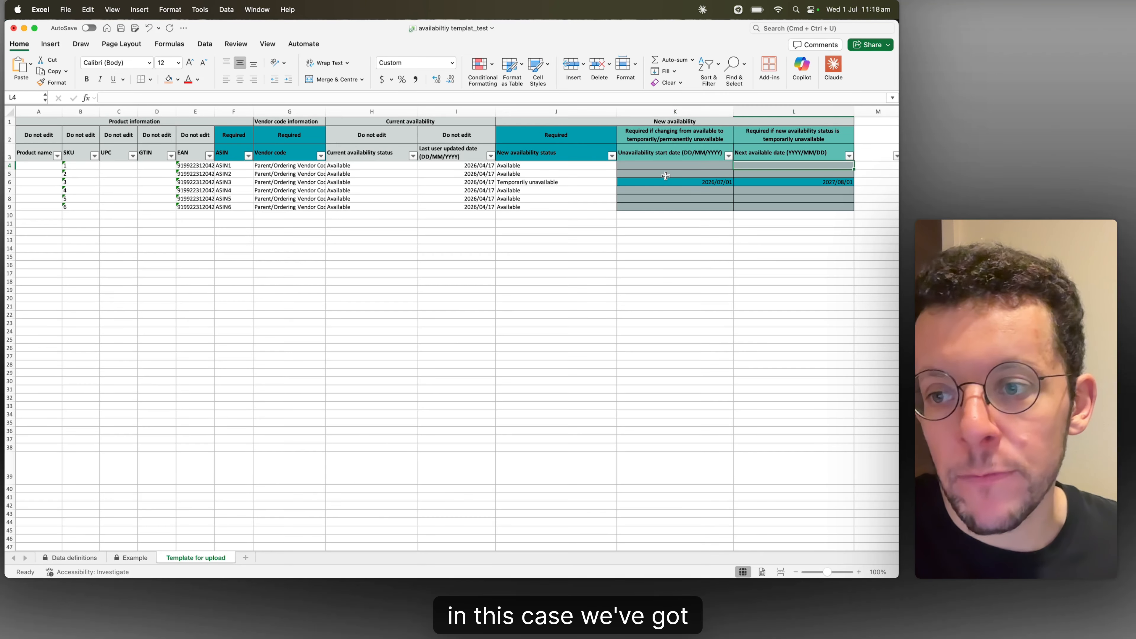
{"action": "left_click", "coordinate": [666, 176]}
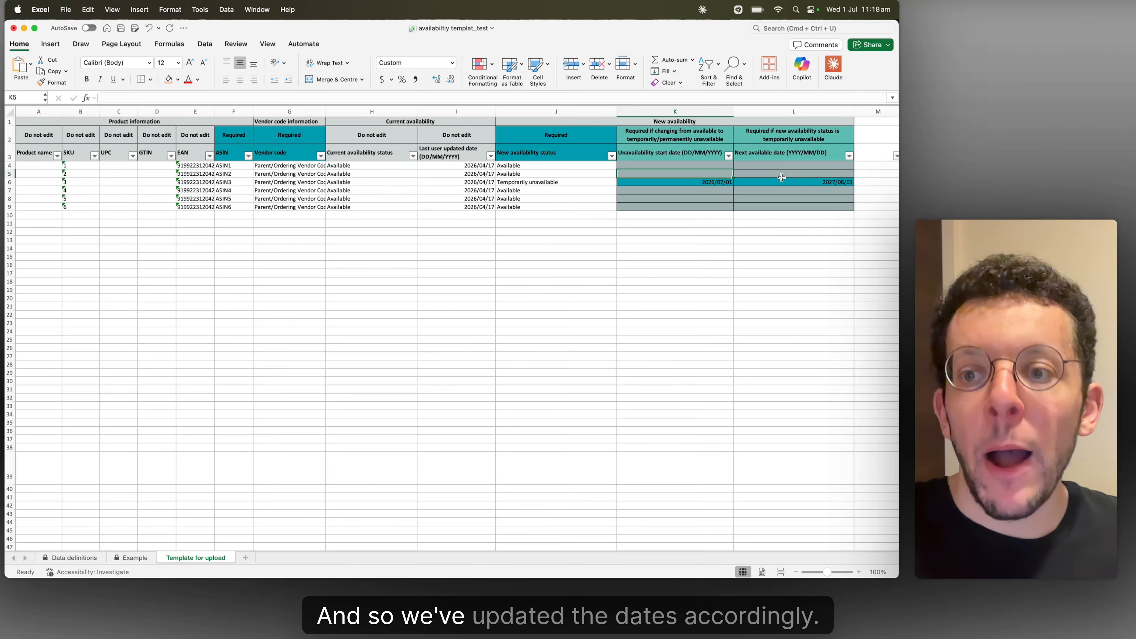
Set the new availability status of ASIN6 to Permanently unavailable and move to its unavailability start date
{"action": "left_click", "coordinate": [559, 207]}
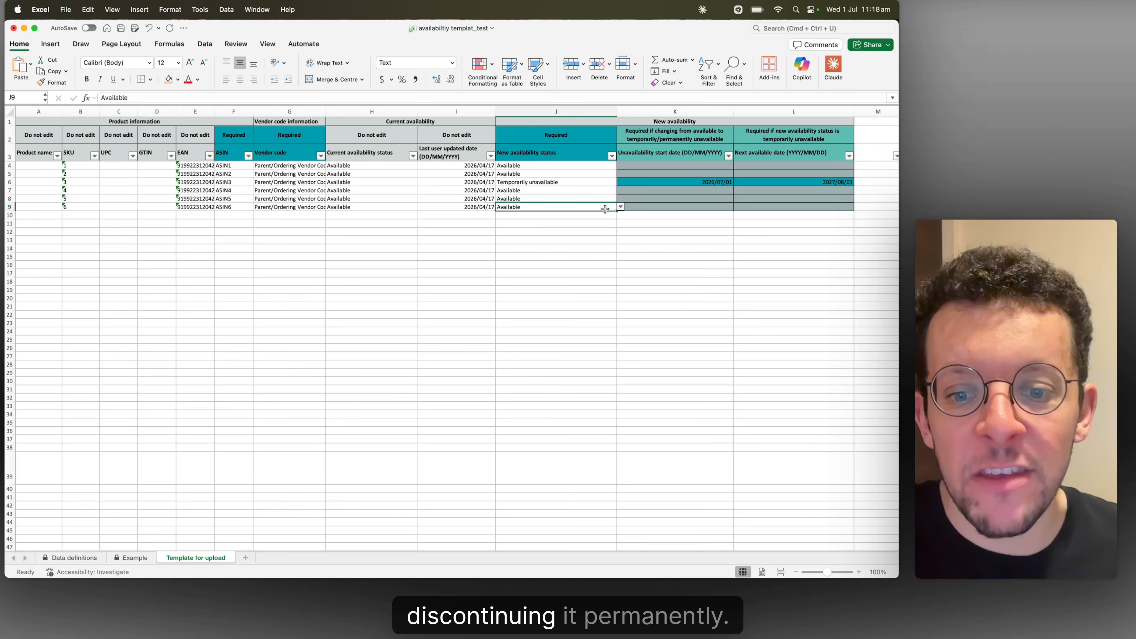
{"action": "left_click", "coordinate": [620, 207]}
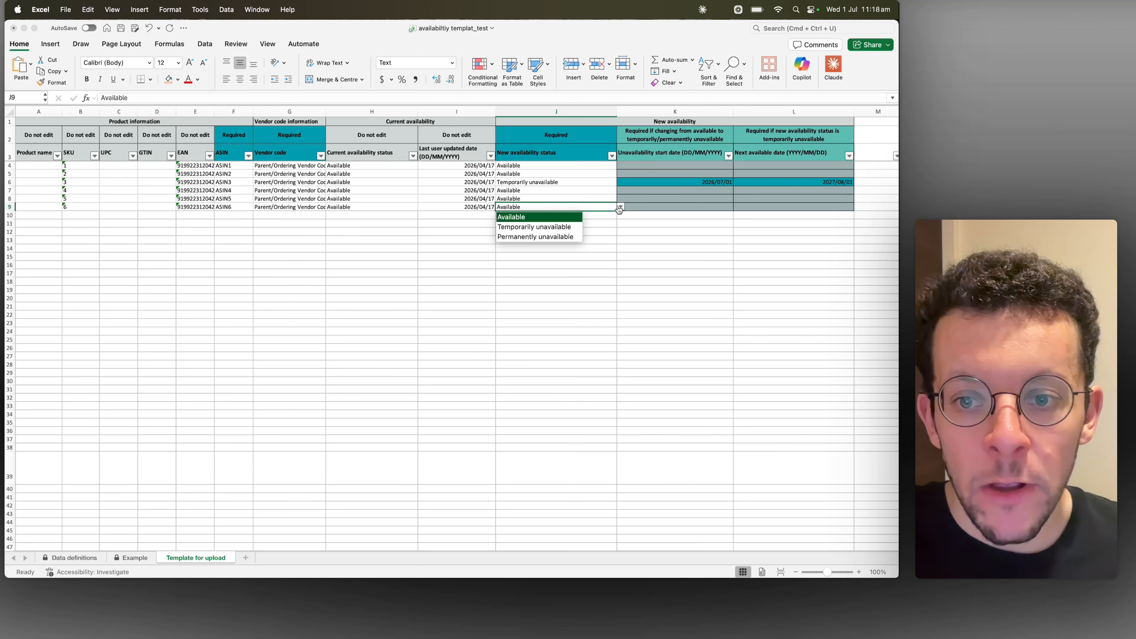
{"action": "left_click", "coordinate": [560, 237]}
{"action": "key", "text": "Tab"}
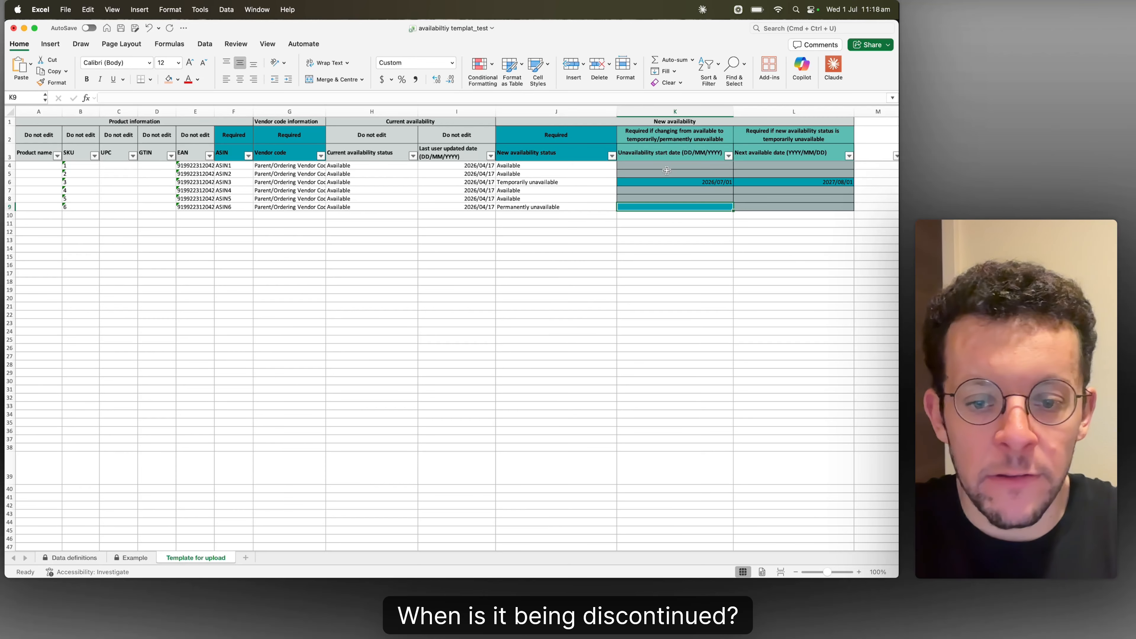
{"action": "type", "text": "01"}
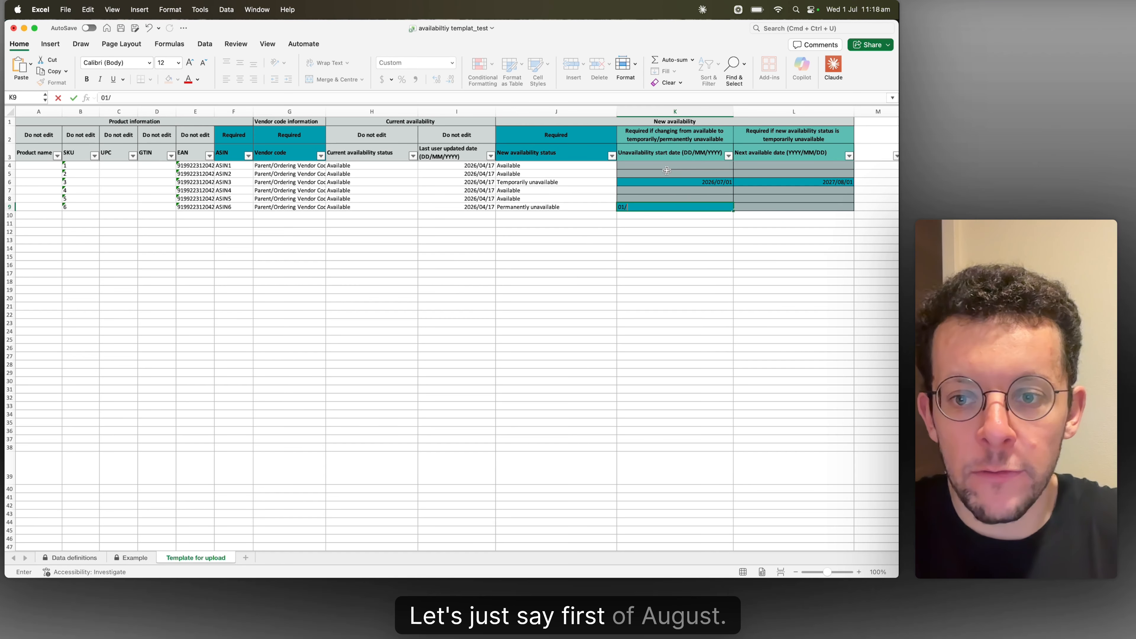
{"action": "type", "text": "/08/2206"}
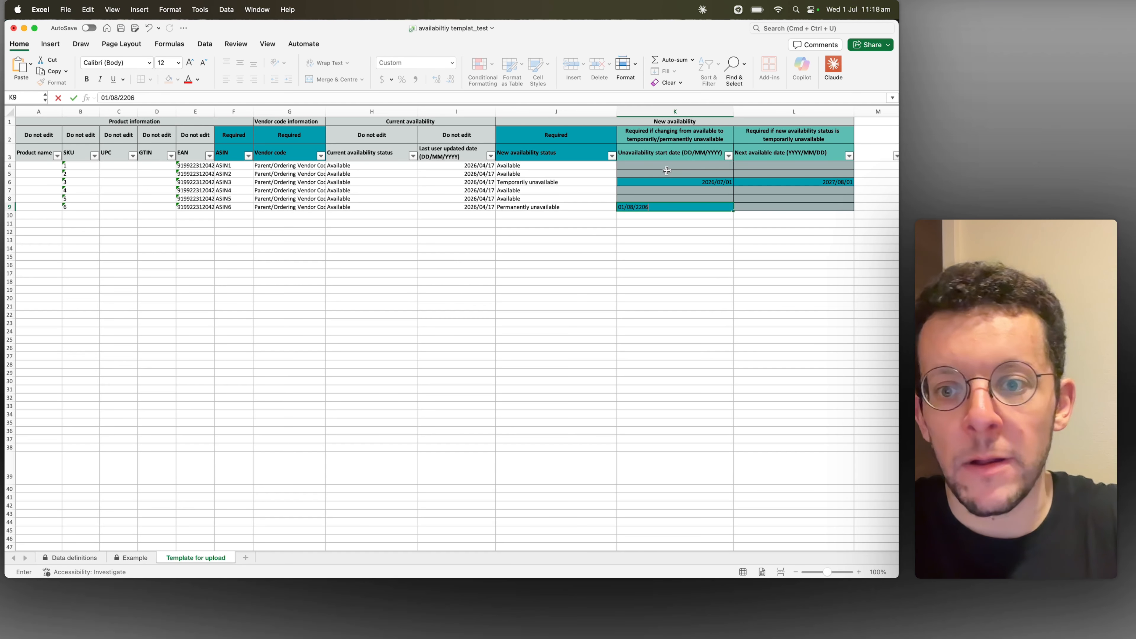
{"action": "key", "text": "Return"}
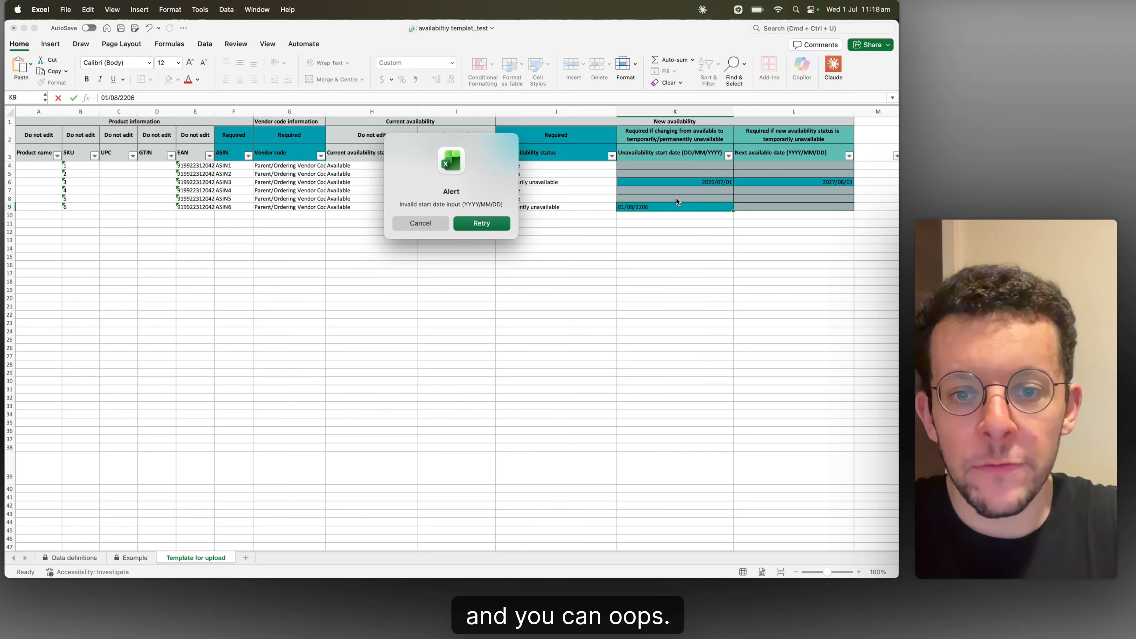
{"action": "key", "text": "Escape"}
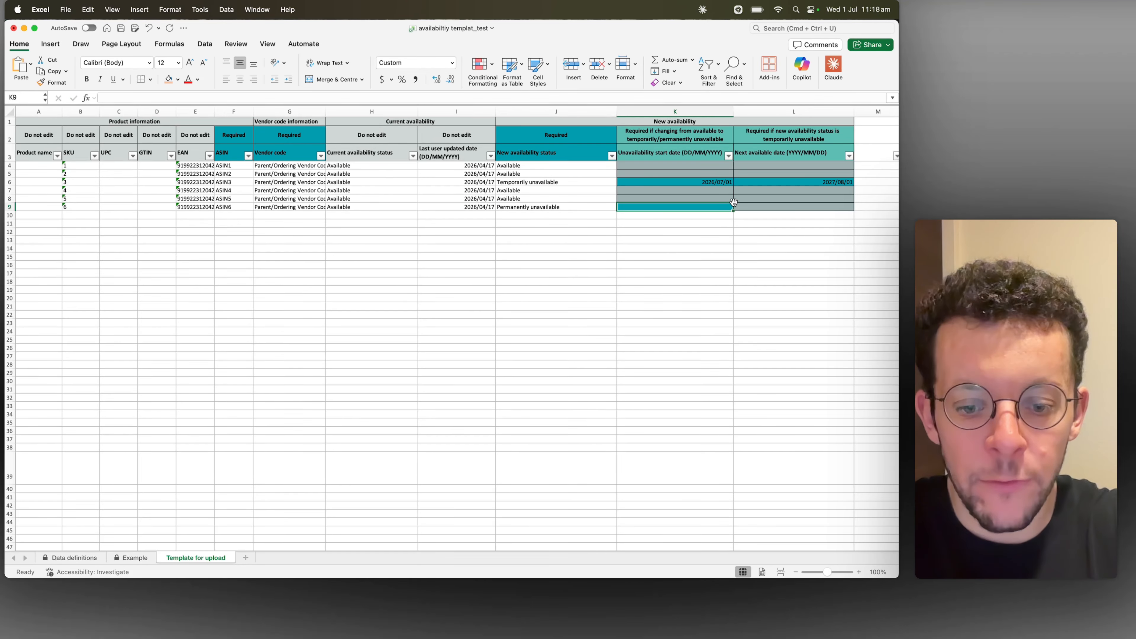
Enter 01/08/2026 as the unavailability start date for ASIN6
{"action": "type", "text": "01/08/2026"}
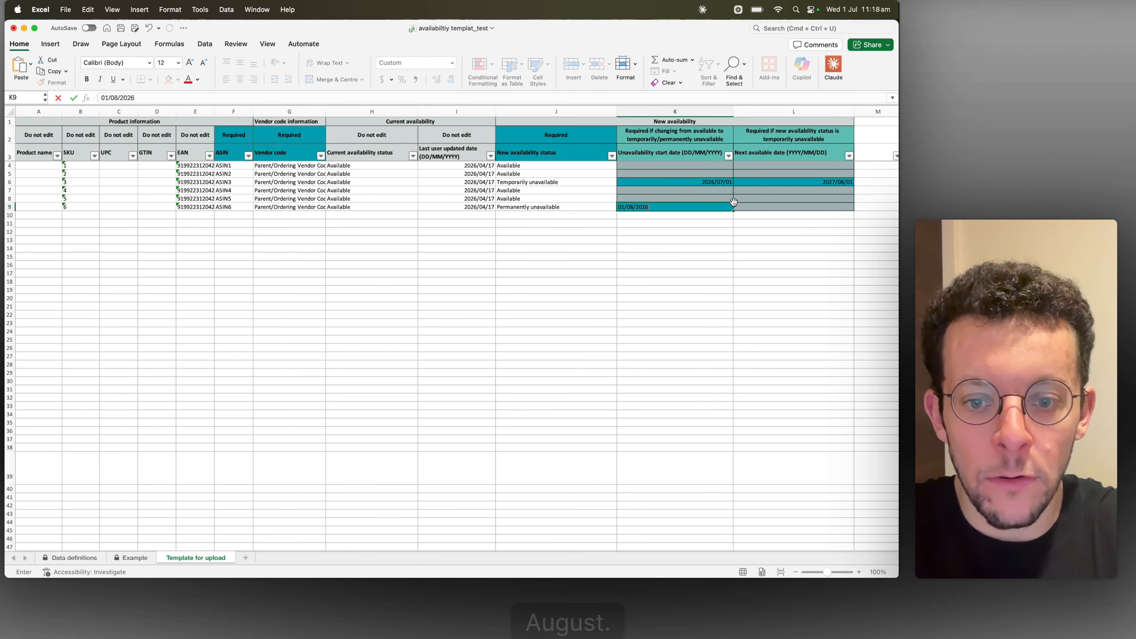
{"action": "key", "text": "Return"}
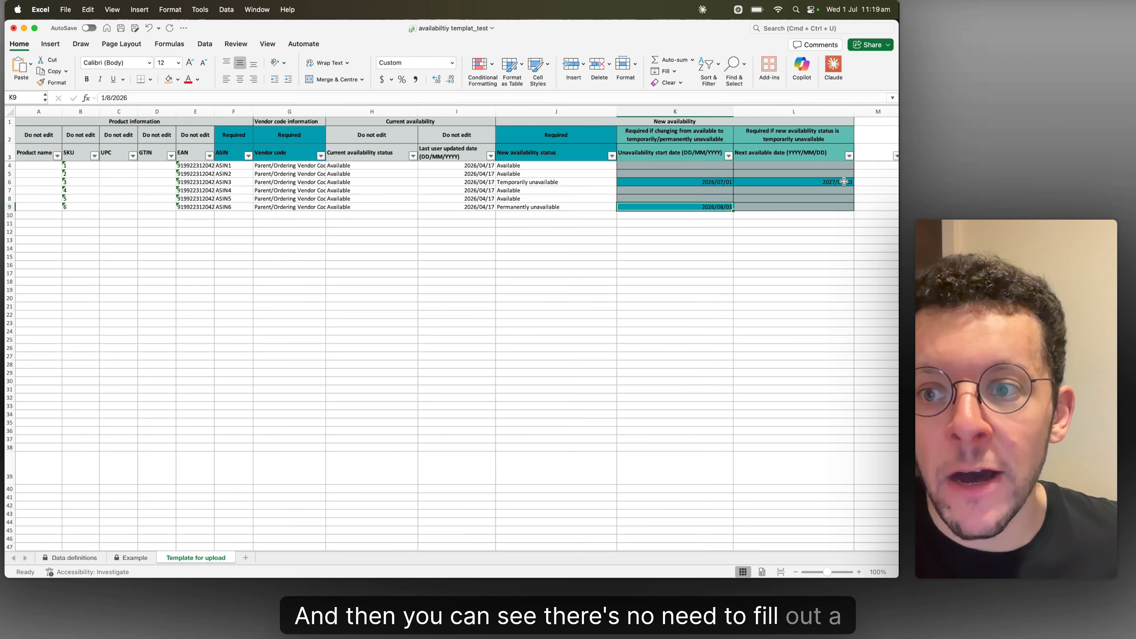
{"action": "left_click", "coordinate": [804, 193]}
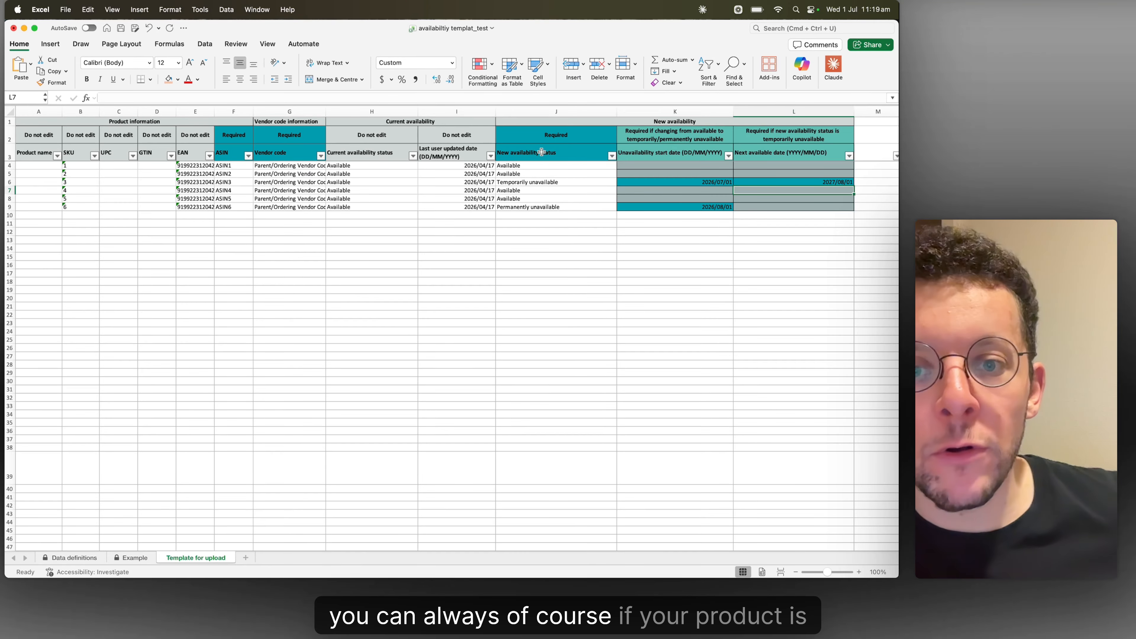
Set the new availability status of ASIN3 back to Available
{"action": "left_click", "coordinate": [540, 180]}
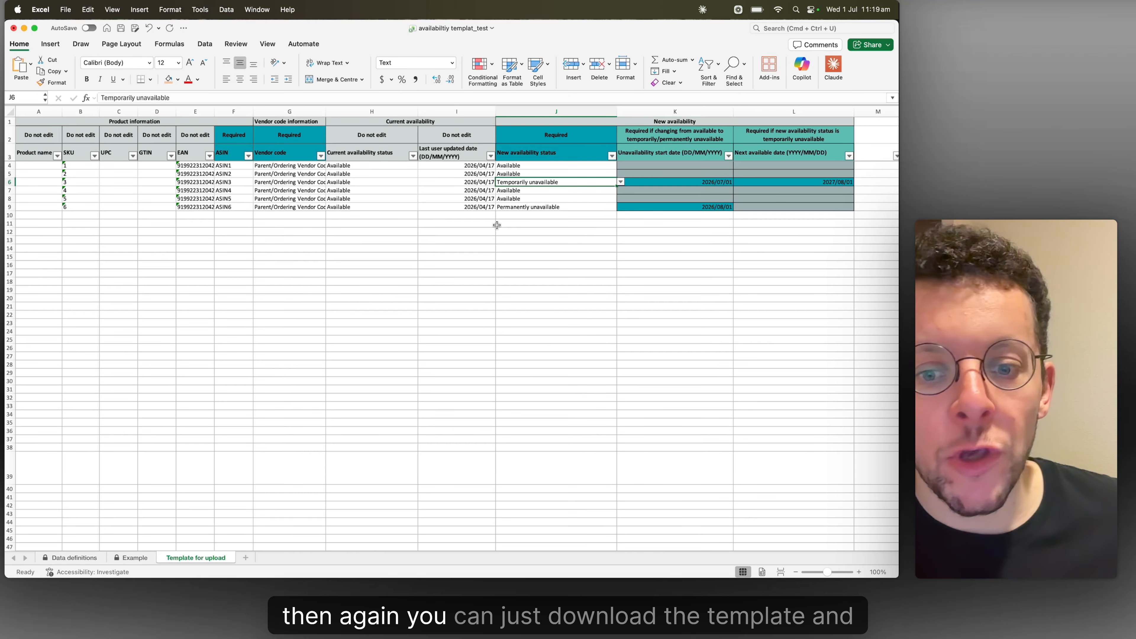
{"action": "left_click", "coordinate": [621, 182]}
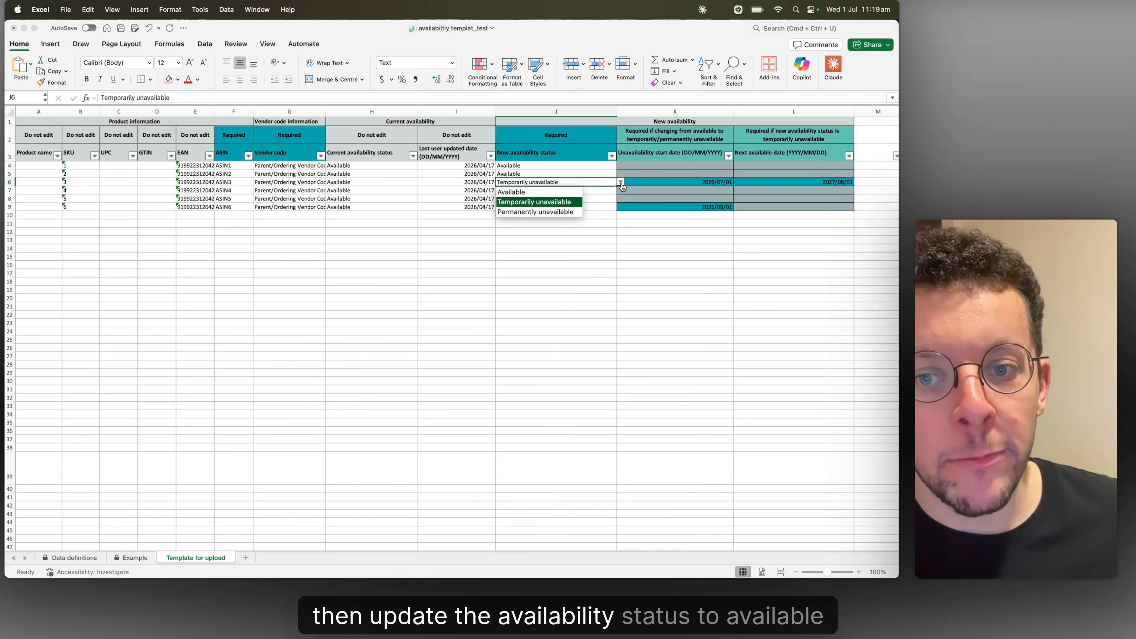
{"action": "left_click", "coordinate": [526, 192]}
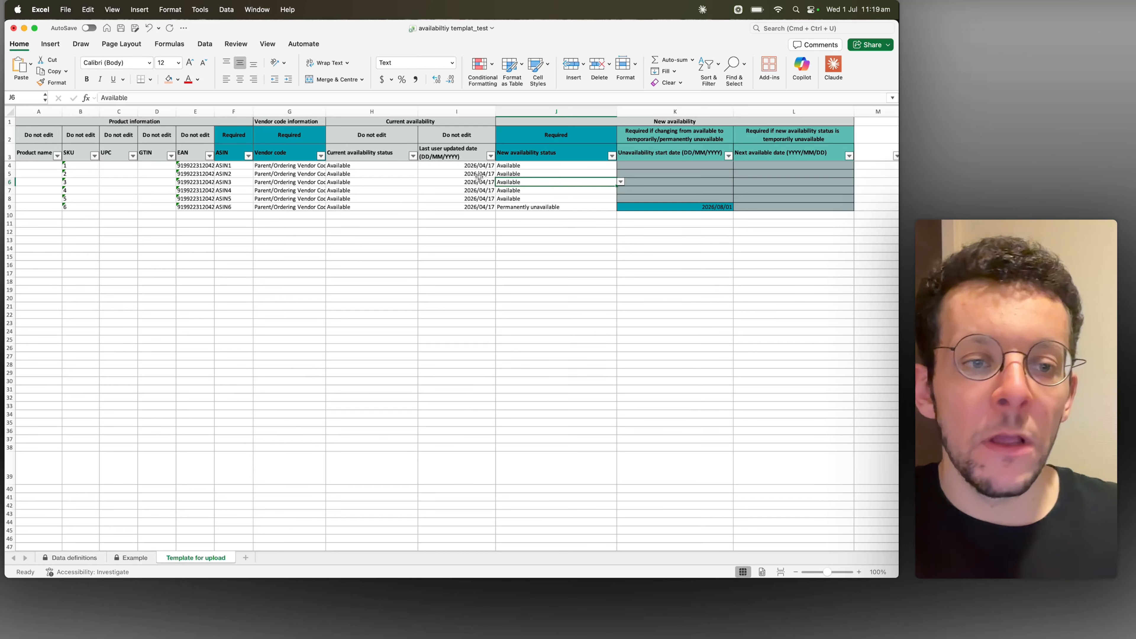
{"action": "left_click", "coordinate": [371, 199]}
{"action": "key", "text": "Right"}
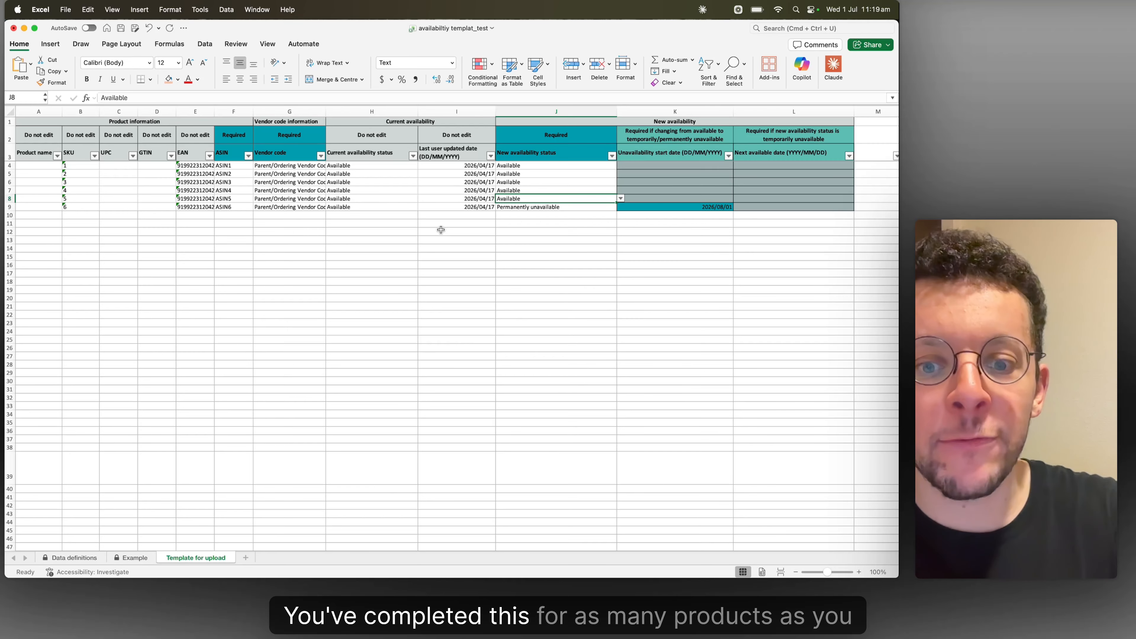
Switch to the Google Slides presentation in Chrome and show the Download Availability Spreadsheet slide with Upload availability highlighted
{"action": "key", "text": "super+Tab"}
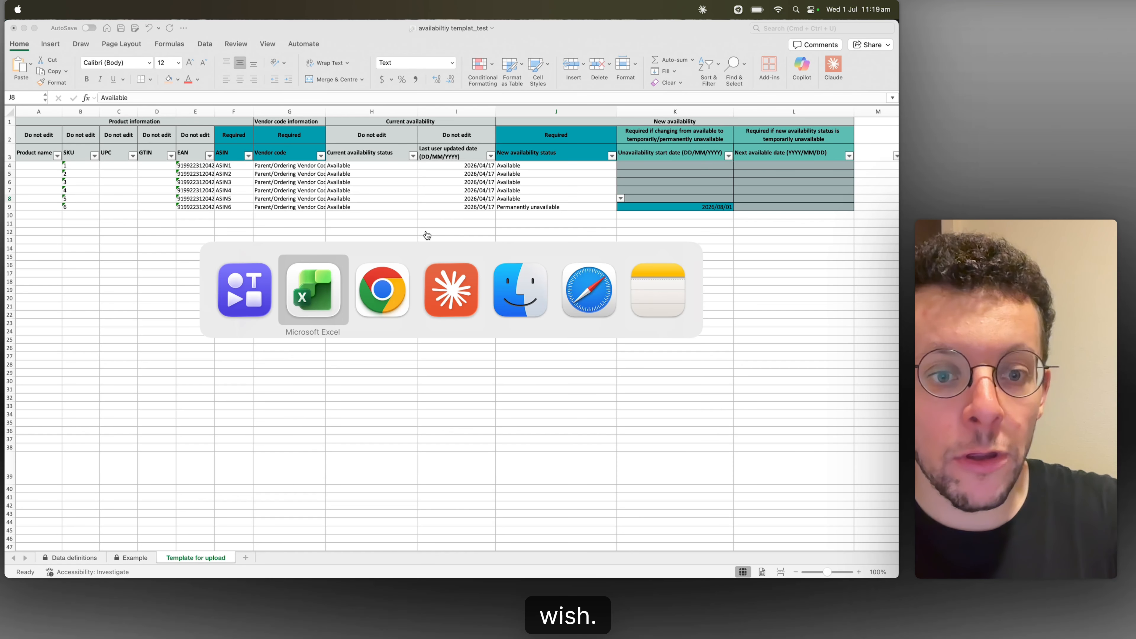
{"action": "key", "text": "super+Tab"}
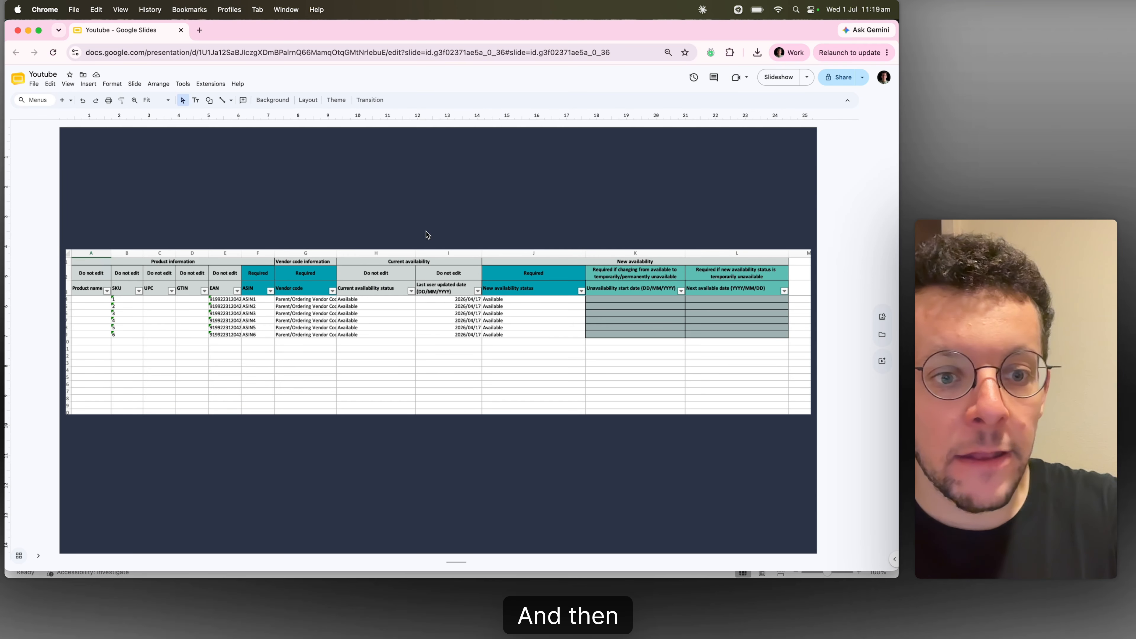
{"action": "key", "text": "Down"}
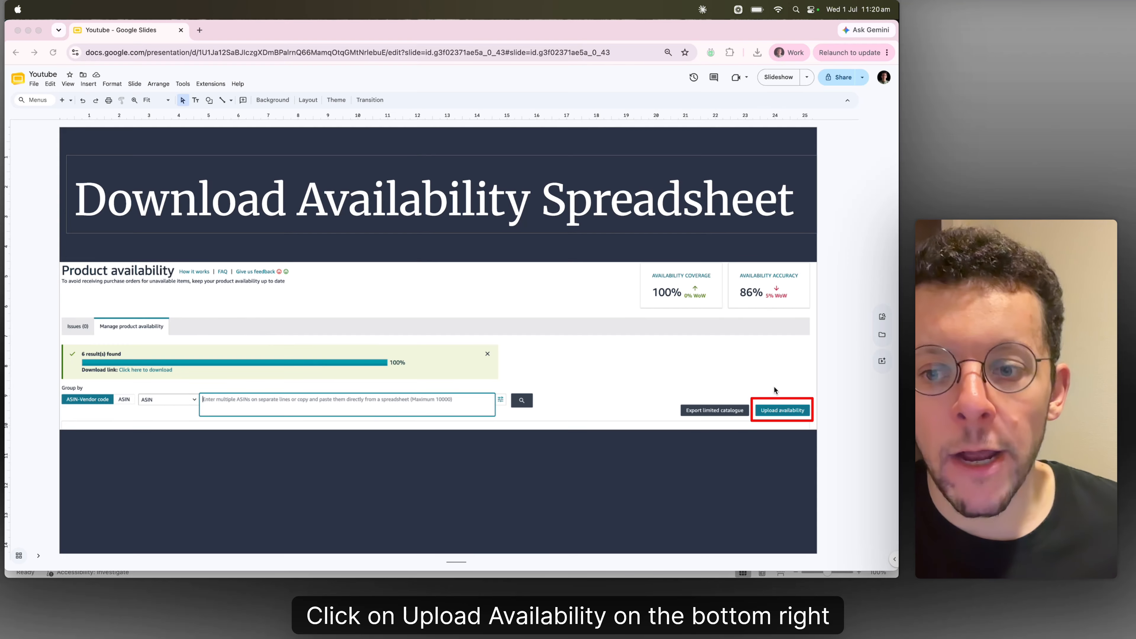
{"action": "left_click", "coordinate": [839, 326]}
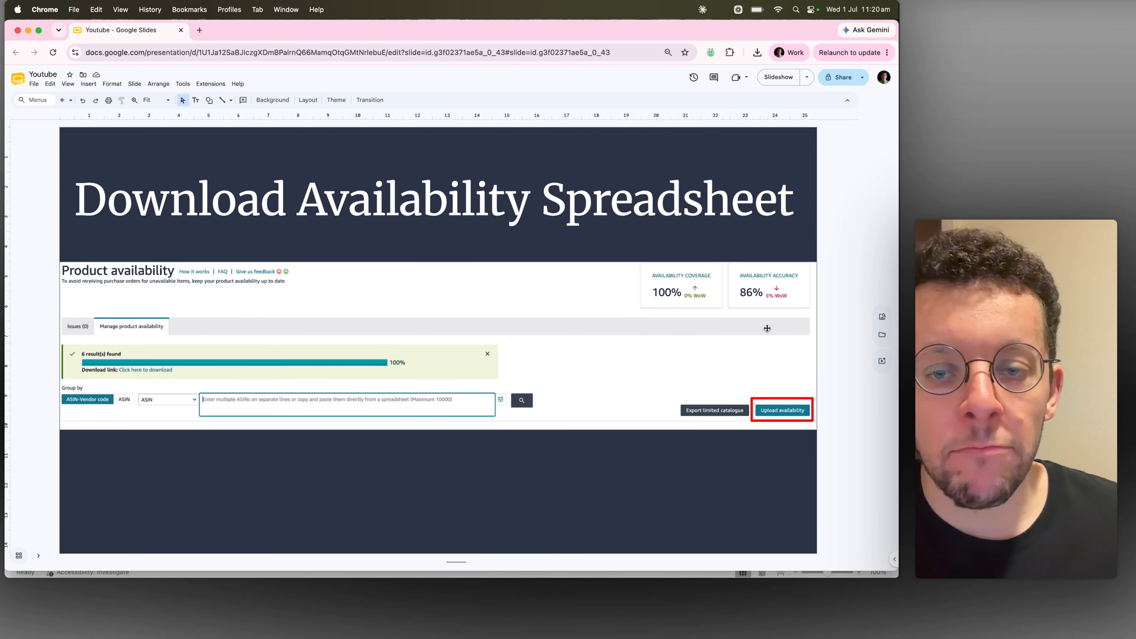